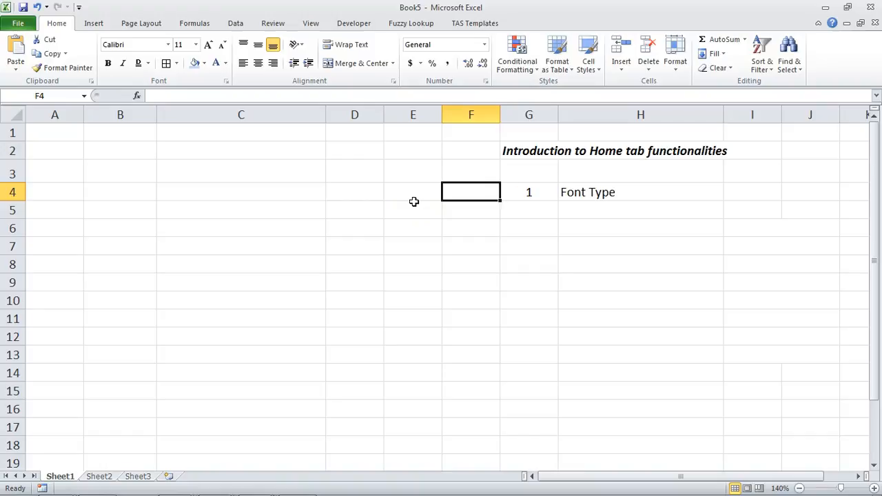
# Set the font of the "Font Type" text in cell H4 to Calibri.
pyautogui.click(650, 192)
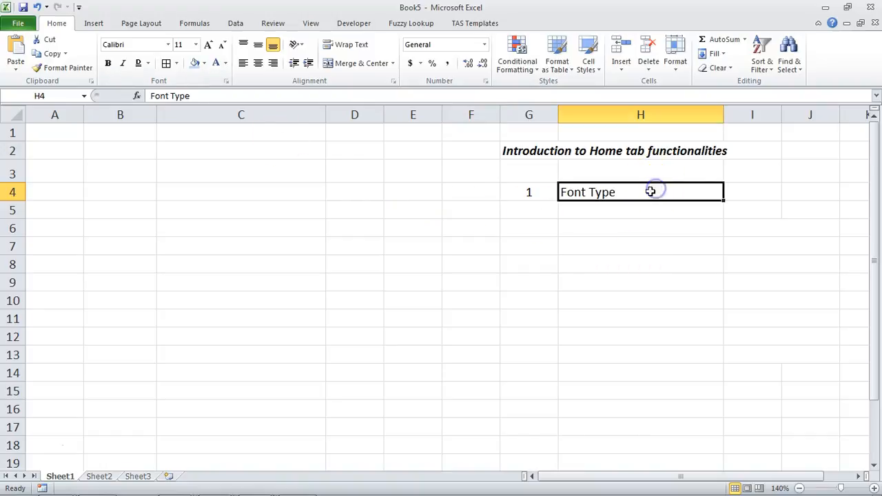
pyautogui.click(168, 44)
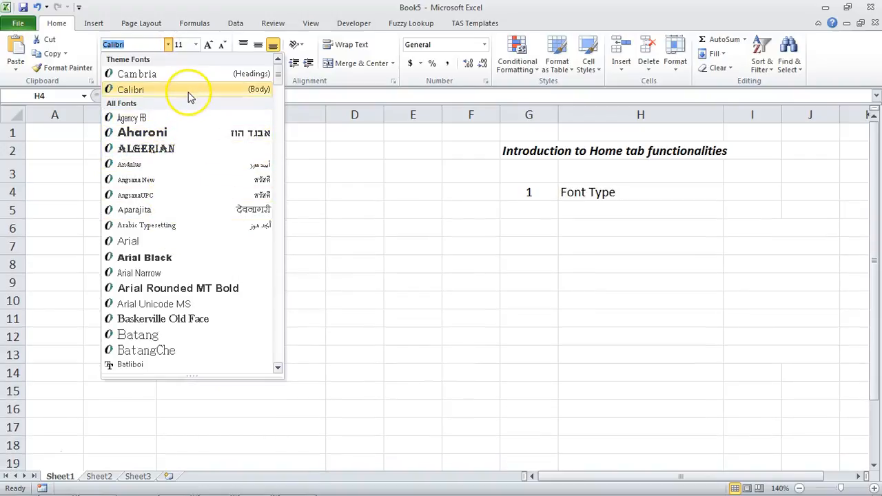
pyautogui.click(227, 89)
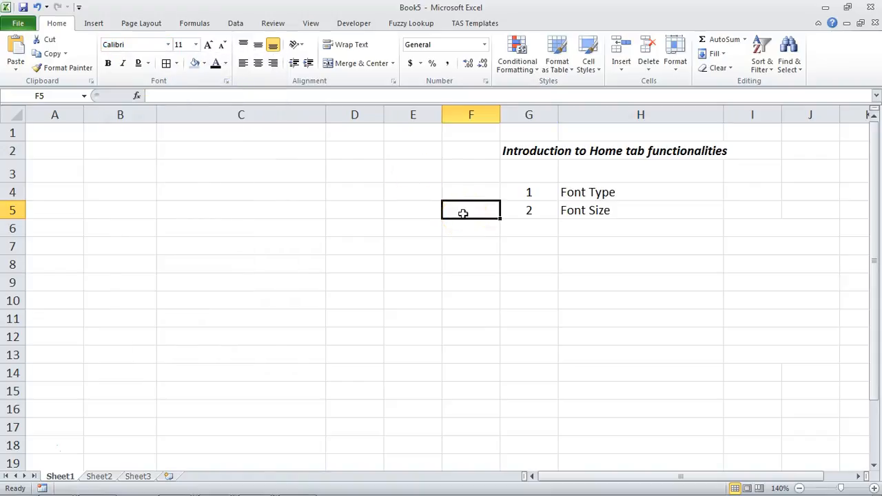
# Preview larger font sizes such as 24 on the "Font Size" text in cell H5 without applying one.
pyautogui.press('Right')
pyautogui.press('Right')
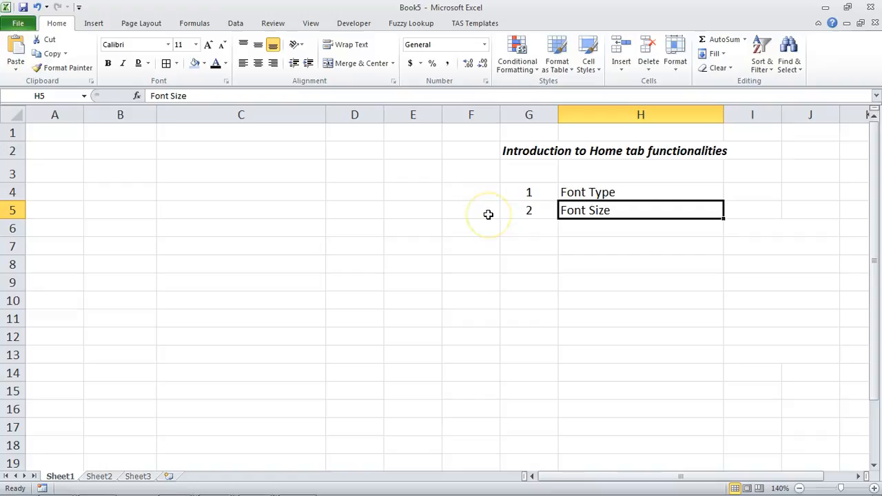
pyautogui.click(195, 44)
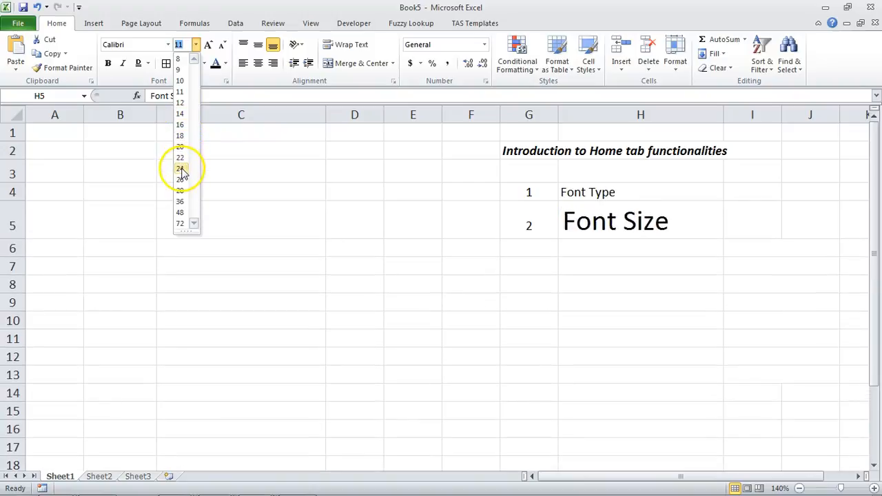
pyautogui.press('Escape')
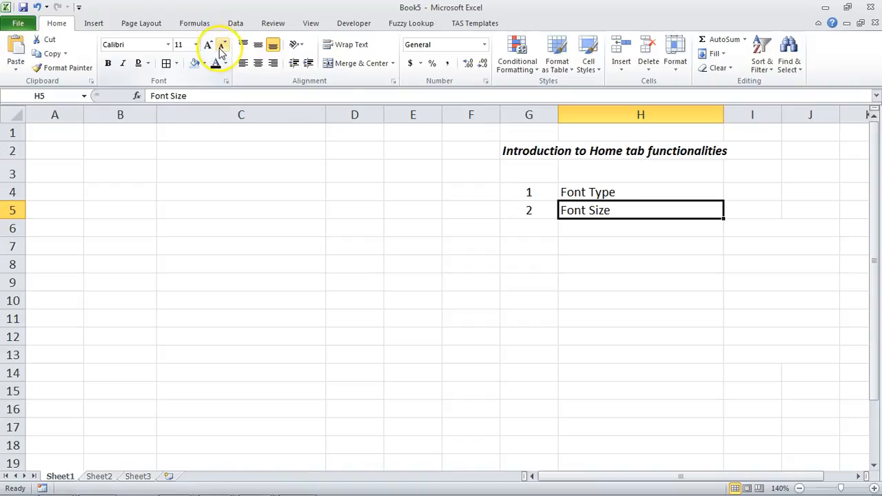
# Increase the font size of cell H5 stepwise to 18 and decrease it back to 11.
pyautogui.click(208, 46)
pyautogui.click(208, 45)
pyautogui.click(208, 46)
pyautogui.click(208, 45)
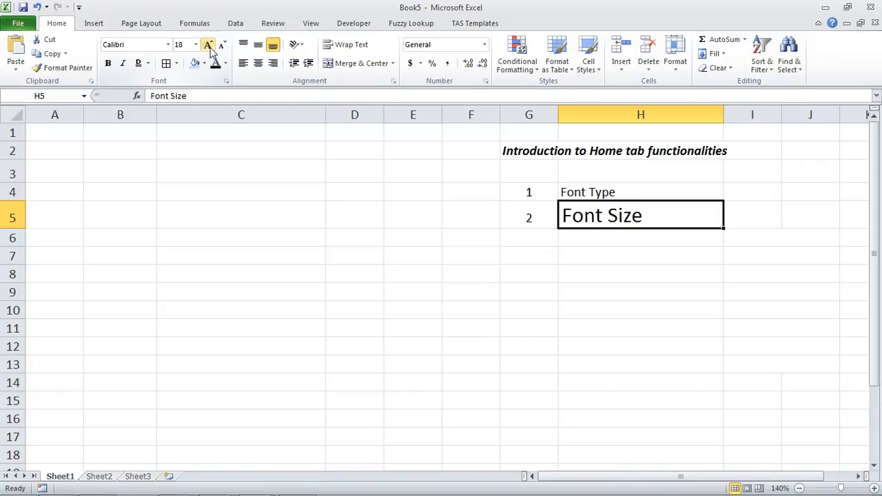
pyautogui.click(222, 45)
pyautogui.click(222, 46)
pyautogui.click(222, 45)
pyautogui.click(223, 45)
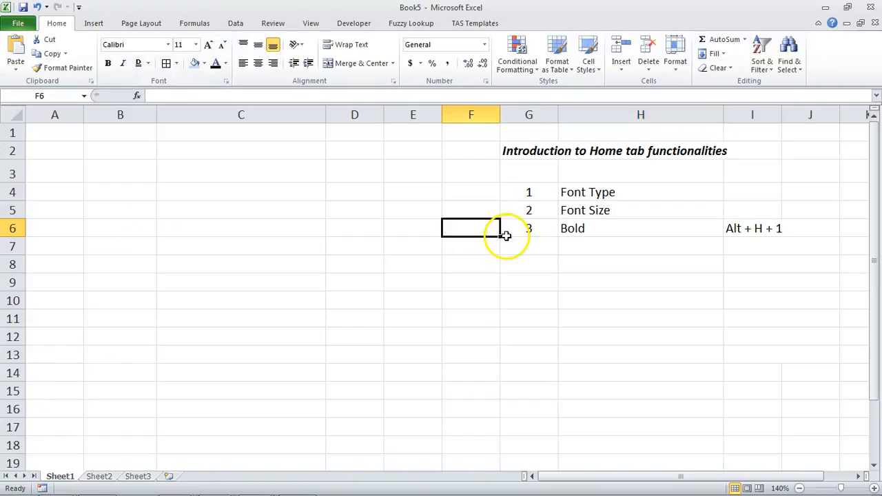
# Apply bold to the text in cell H6 and remove it again.
pyautogui.click(569, 229)
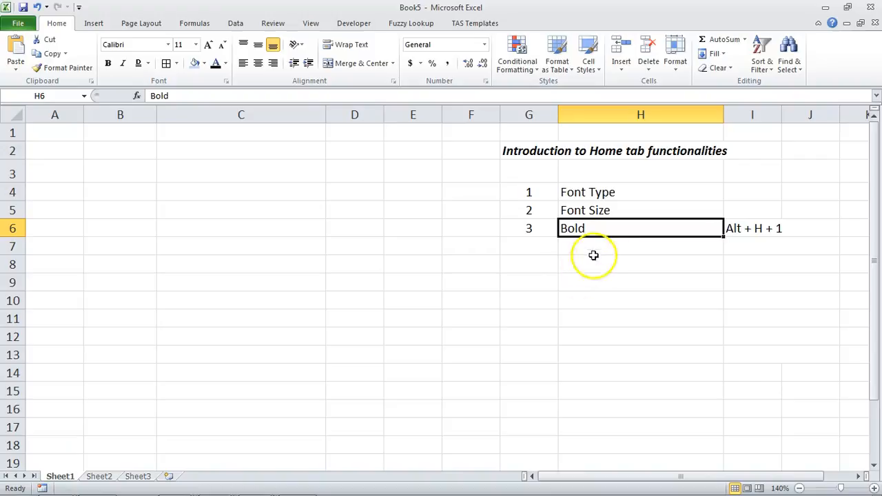
pyautogui.click(108, 64)
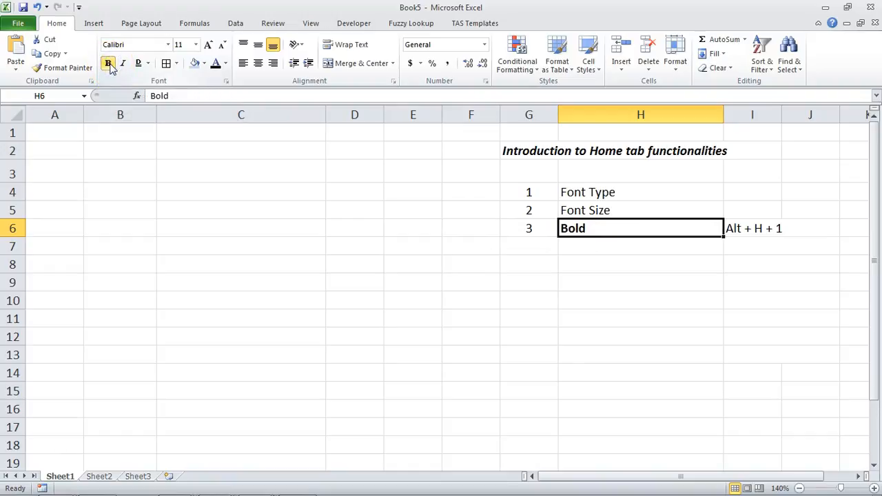
pyautogui.click(108, 64)
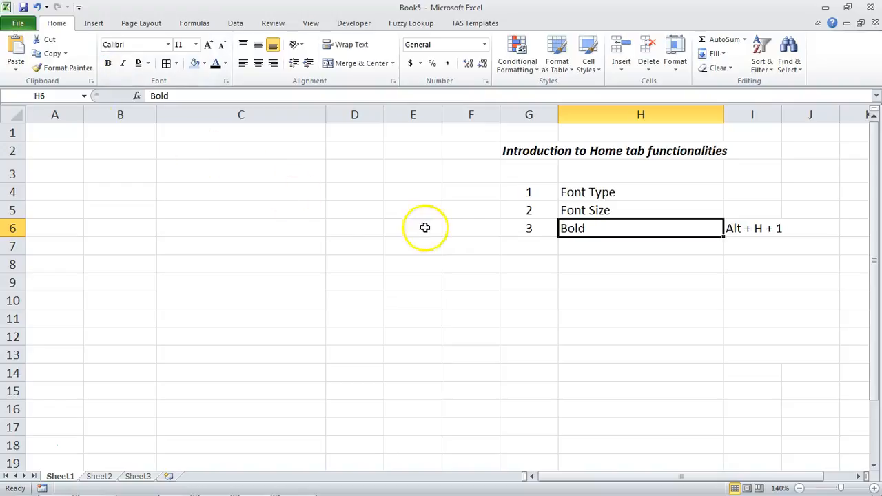
# Make the "Bold" text in cell H6 bold.
pyautogui.press('alt')
pyautogui.press('h')
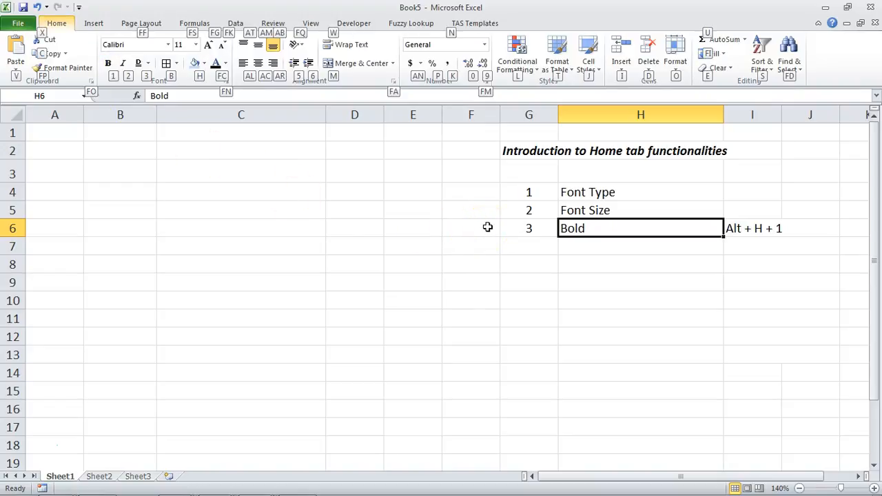
pyautogui.press('1')
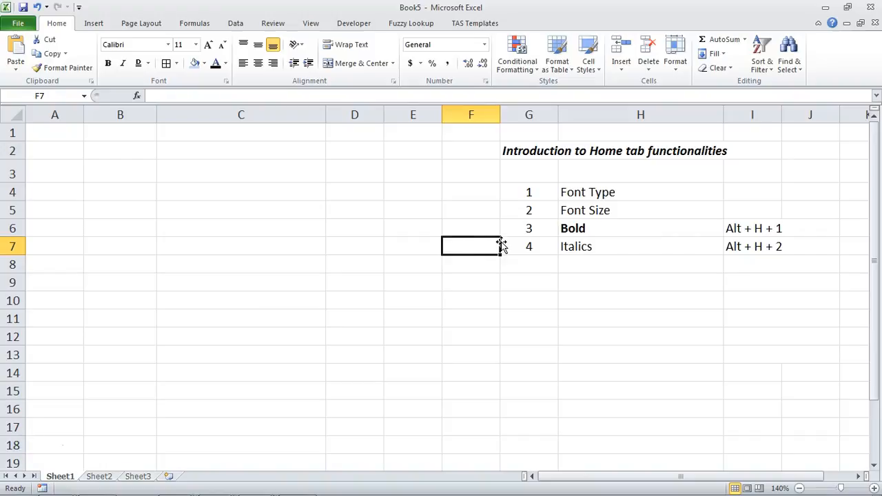
# Apply italics to the text in cell H7 and remove them again.
pyautogui.click(571, 246)
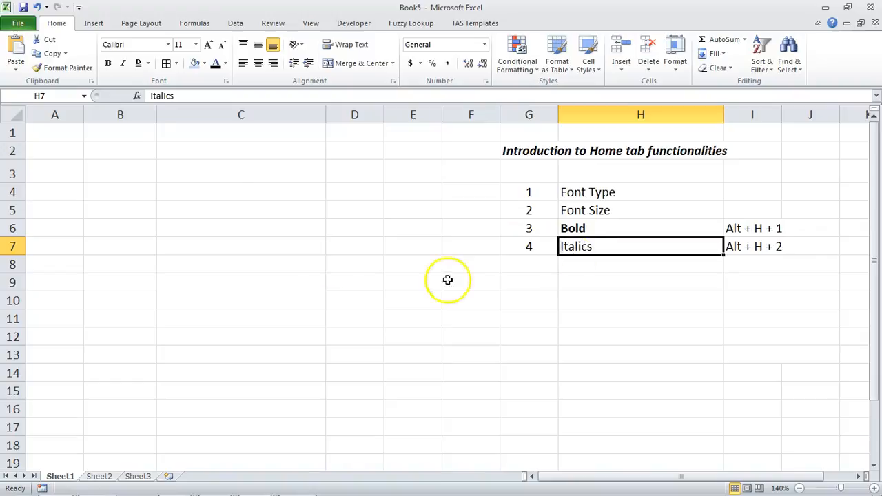
pyautogui.click(124, 65)
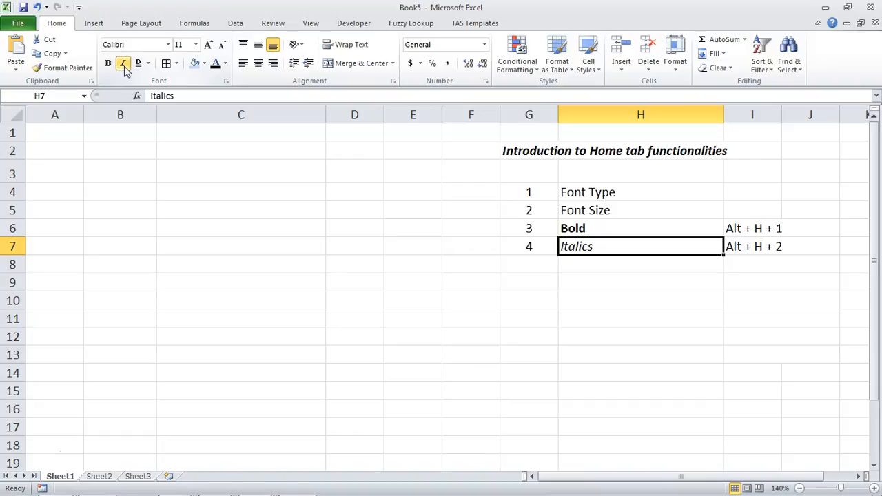
pyautogui.click(124, 65)
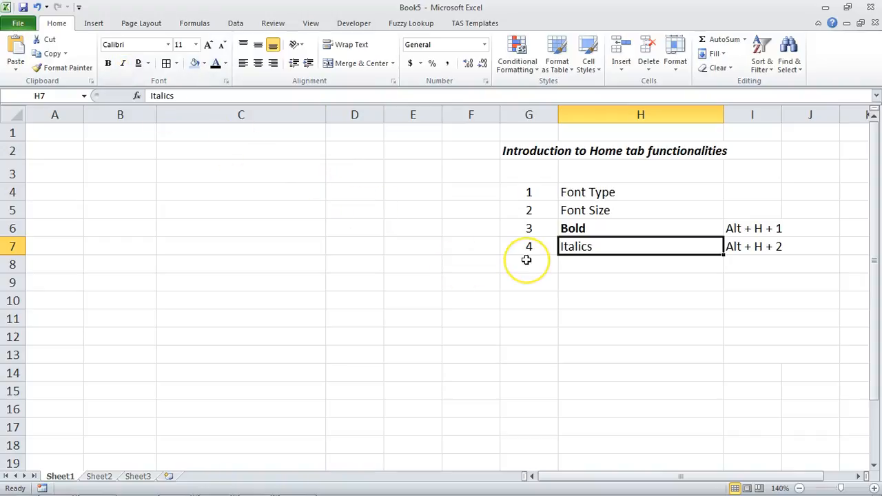
# Italicize the "Italics" text in cell H7.
pyautogui.press('alt')
pyautogui.press('h')
pyautogui.press('2')
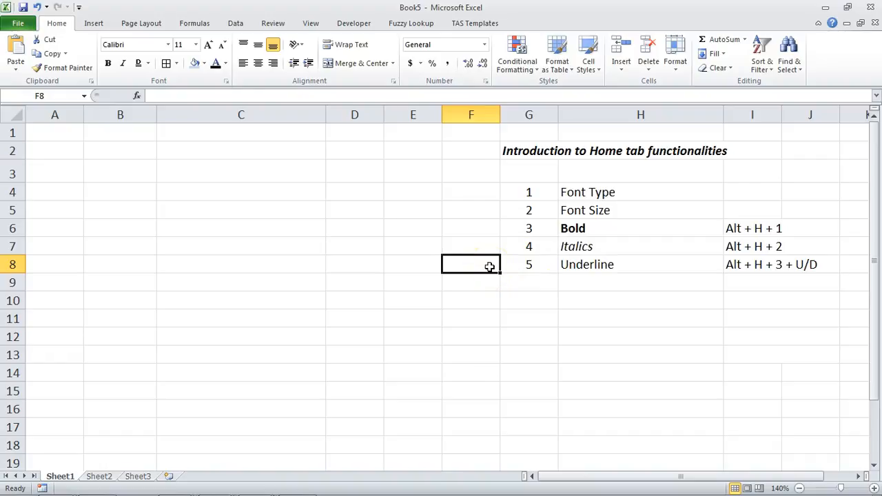
# Apply a single underline to the "Underline" text in cell H8 and change it to a double underline.
pyautogui.click(598, 266)
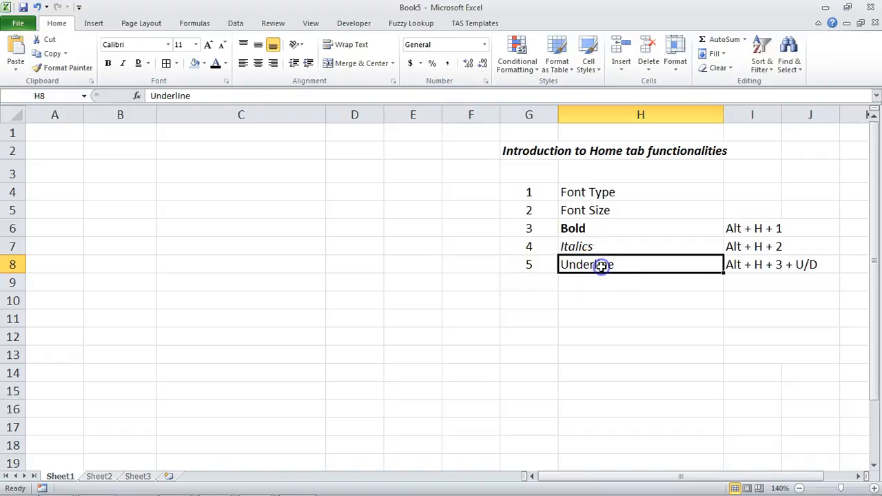
pyautogui.click(148, 63)
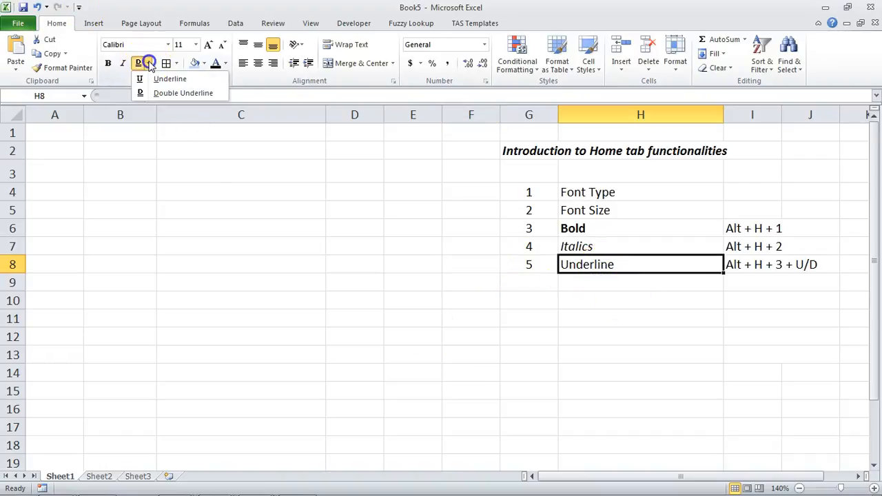
pyautogui.click(160, 81)
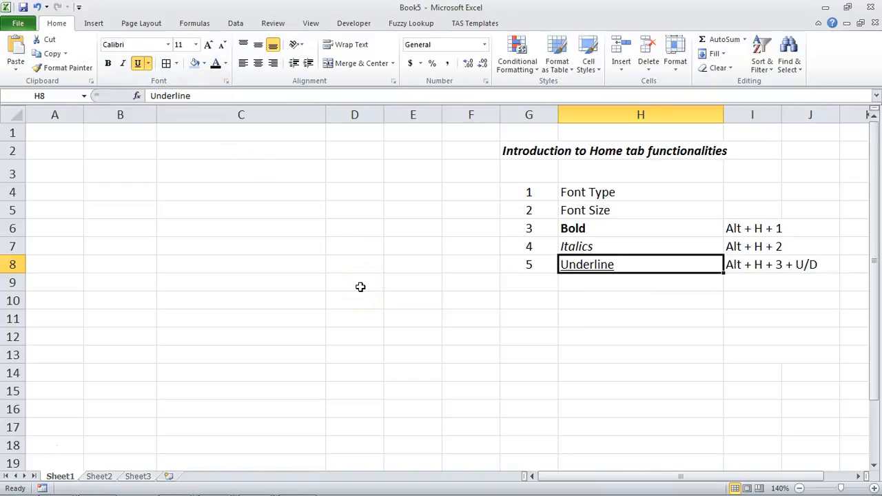
pyautogui.click(148, 63)
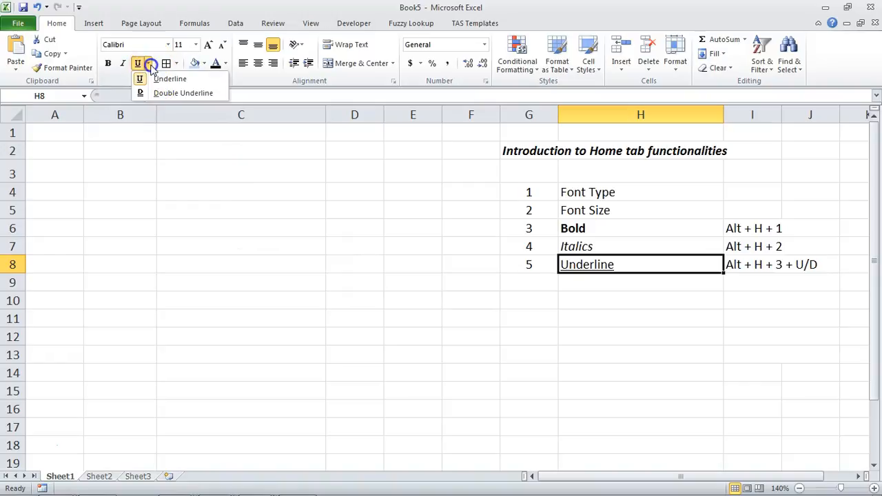
pyautogui.click(181, 93)
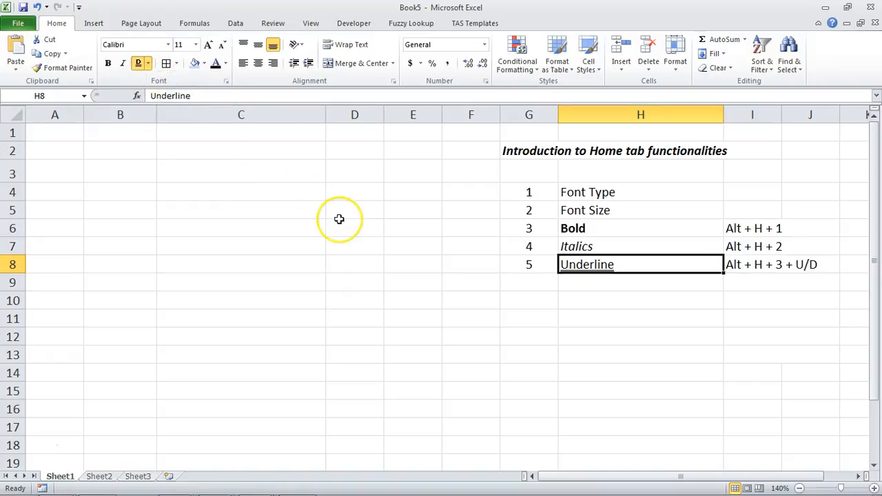
pyautogui.click(570, 299)
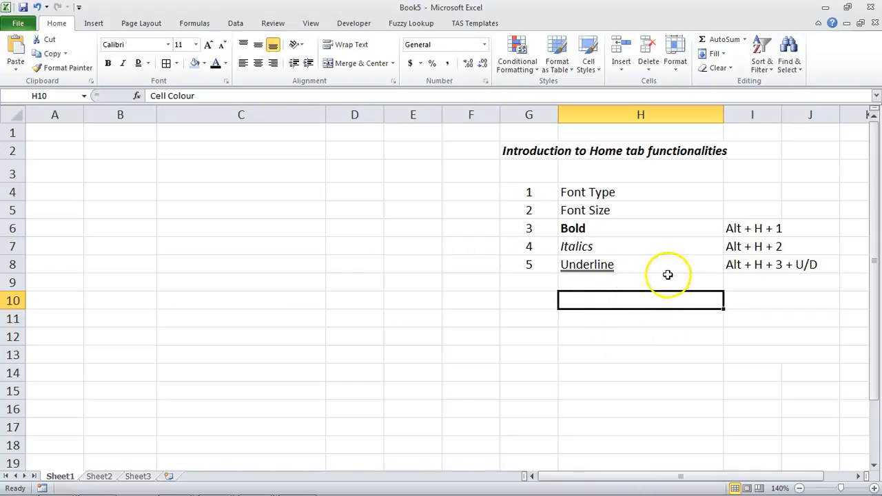
pyautogui.hotkey('alt', 'h')
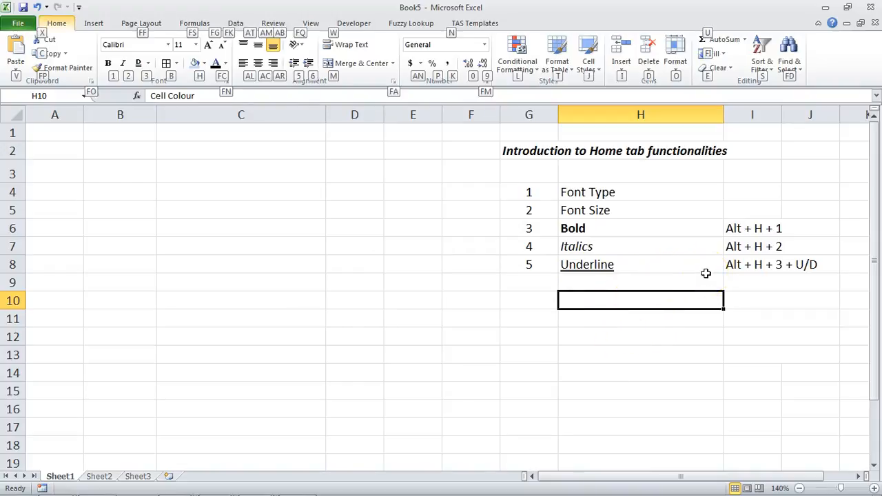
pyautogui.press('3')
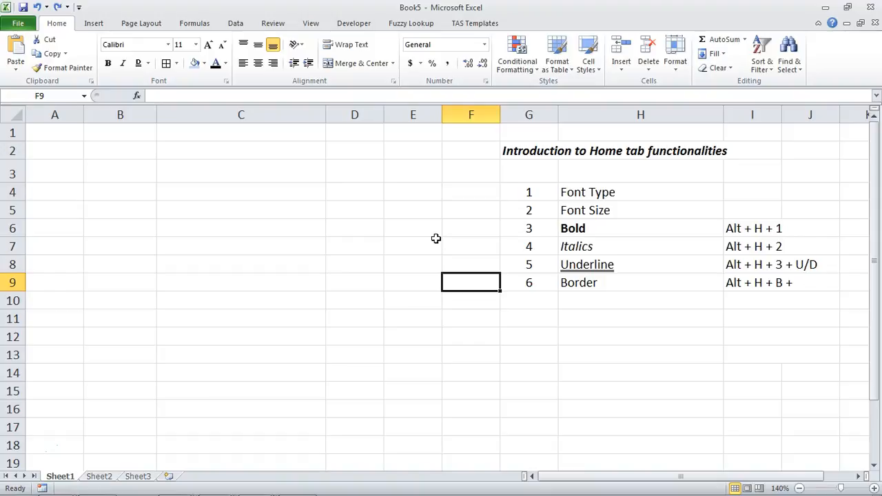
# Apply All Borders to the empty range B4:D12.
pyautogui.moveTo(126, 188); pyautogui.dragTo(344, 329)
pyautogui.click(176, 63)
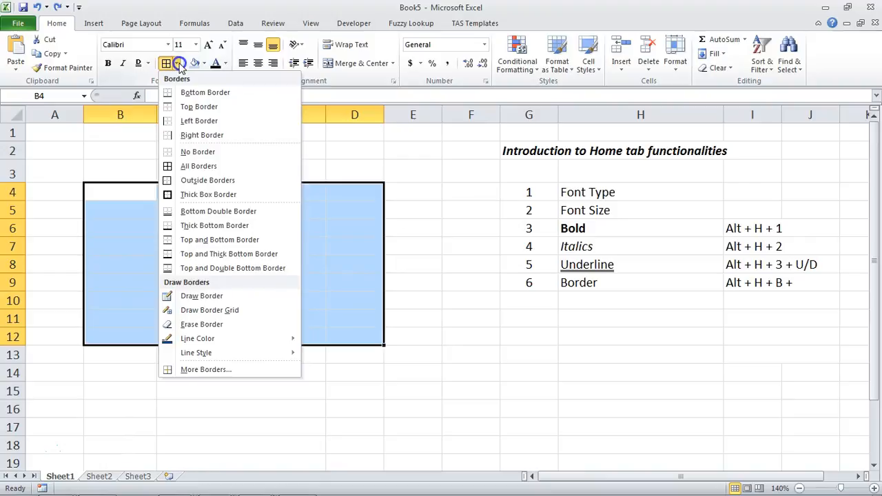
pyautogui.click(197, 166)
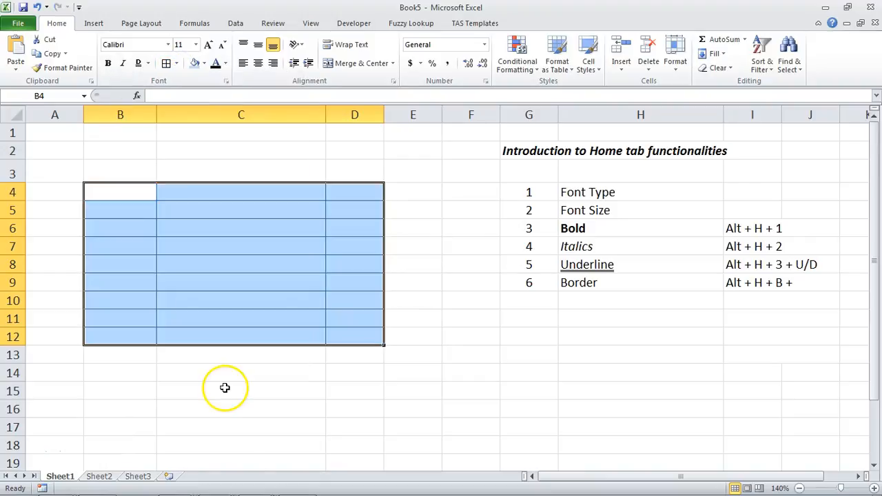
pyautogui.click(224, 387)
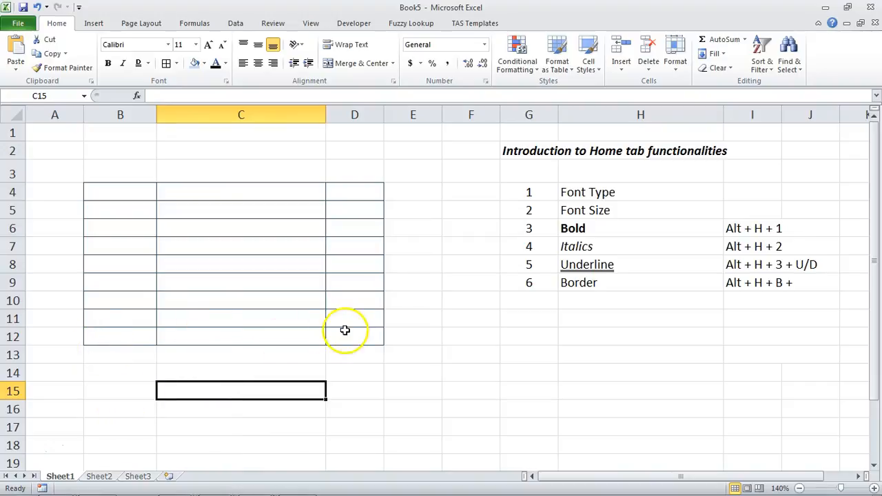
# Set the border line color to red and reapply all borders to the range B4:D12.
pyautogui.click(177, 63)
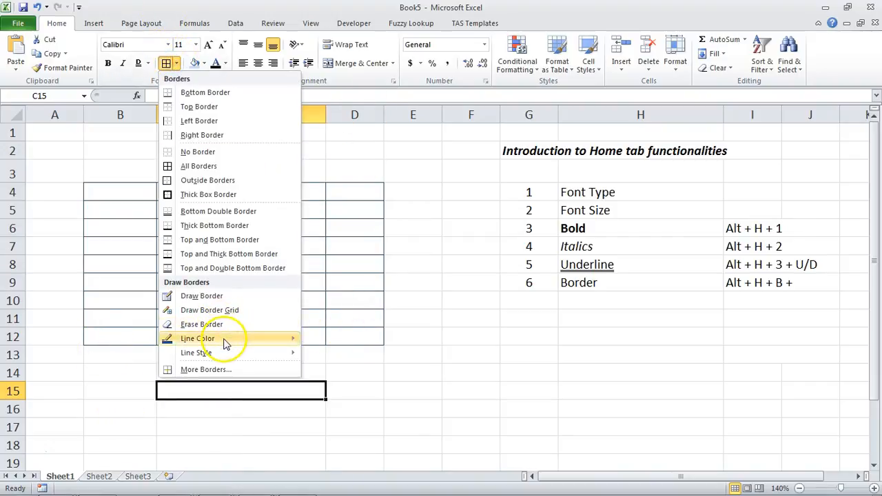
pyautogui.moveTo(286, 338)
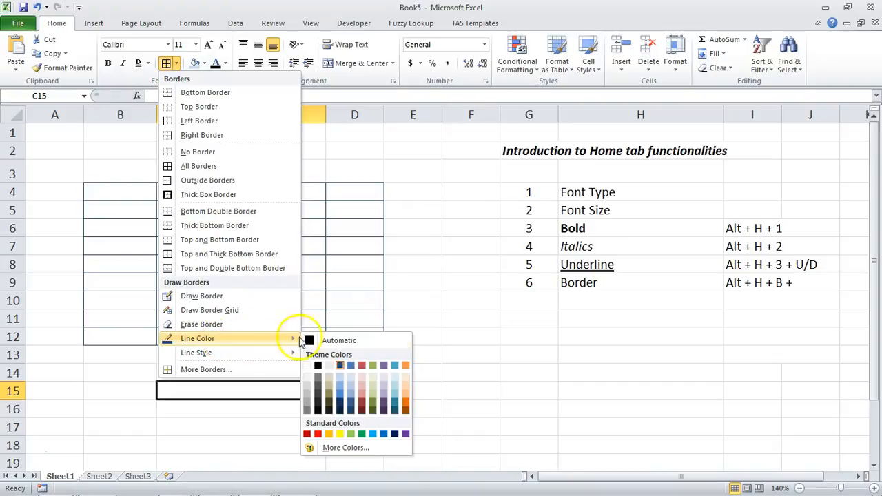
pyautogui.click(318, 434)
pyautogui.press('Escape')
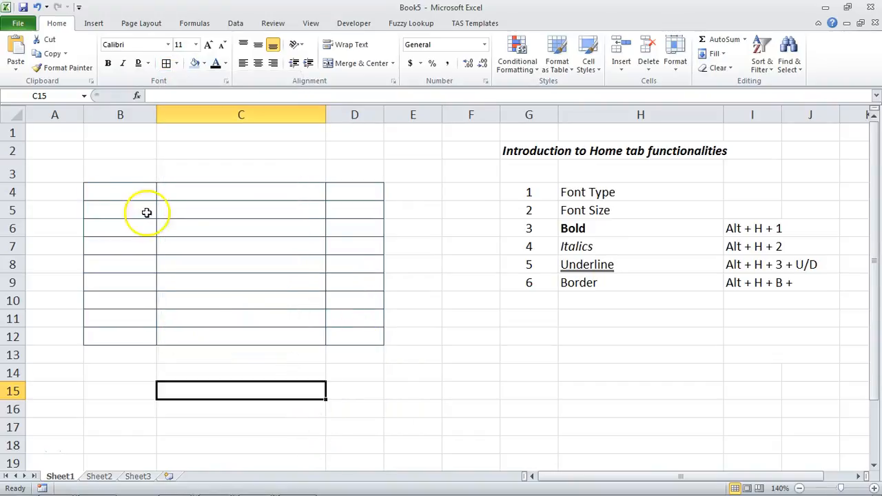
pyautogui.moveTo(103, 191)
pyautogui.mouseDown()
pyautogui.moveTo(258, 267)
pyautogui.moveTo(358, 333)
pyautogui.mouseUp()
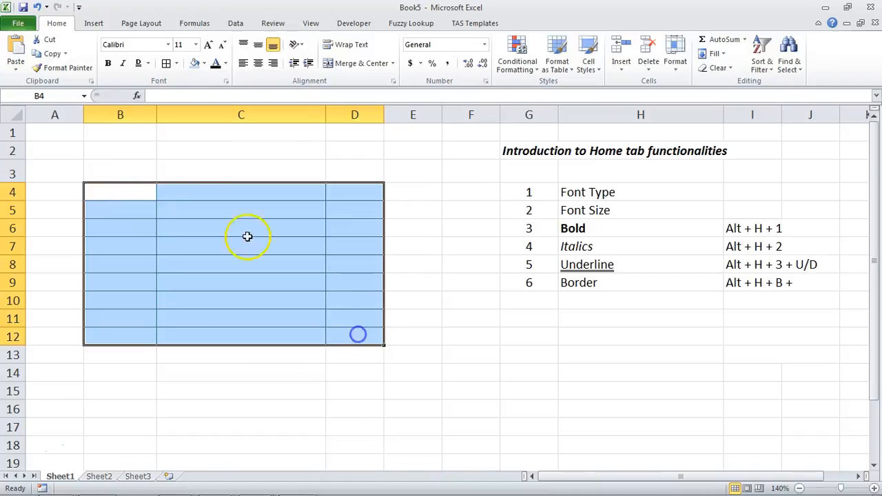
pyautogui.click(167, 64)
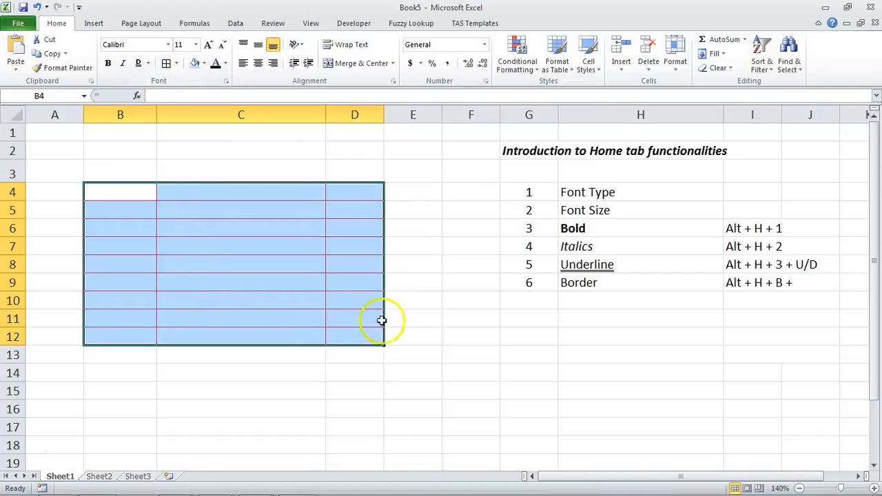
pyautogui.click(406, 319)
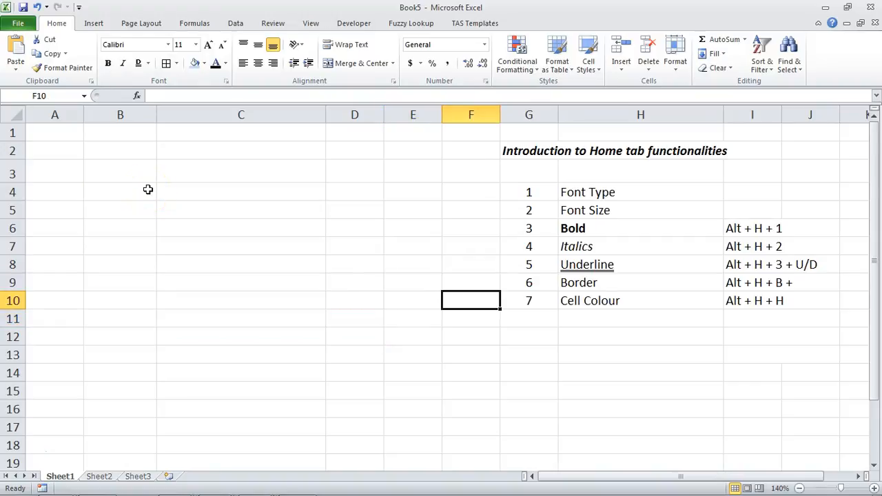
# Fill the empty range B4:C9 with a light red theme color.
pyautogui.moveTo(136, 191); pyautogui.dragTo(326, 282)
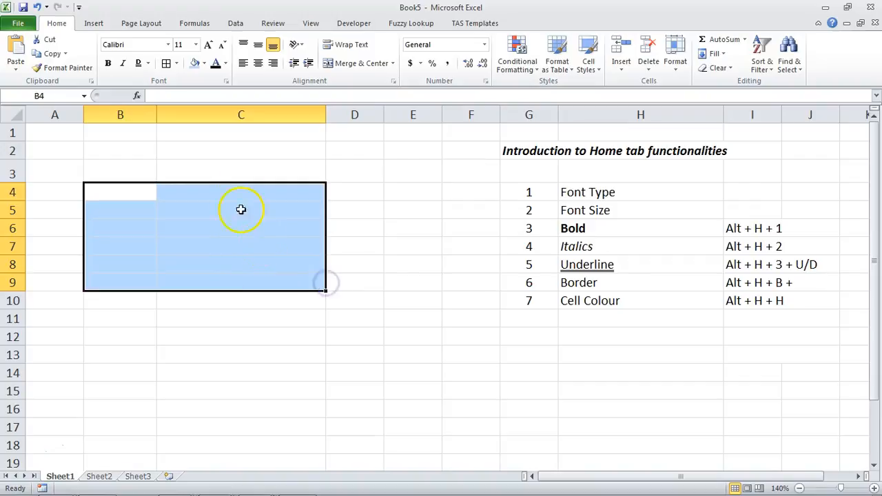
pyautogui.click(204, 64)
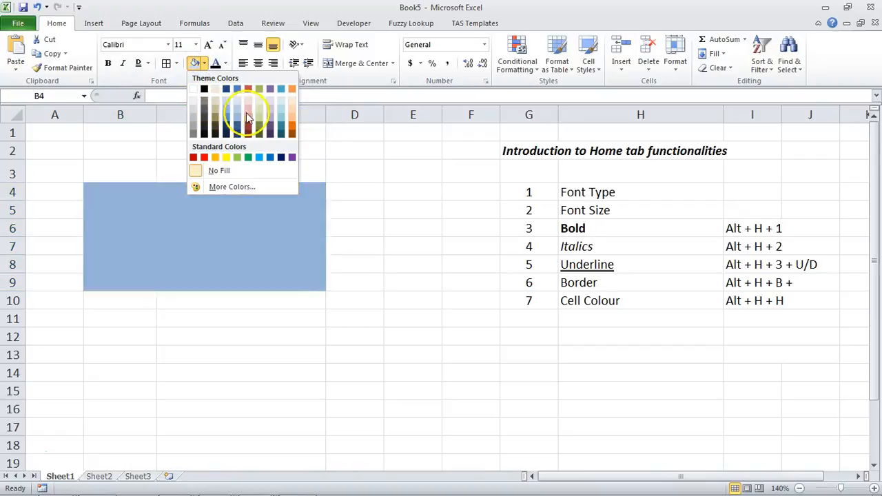
pyautogui.click(248, 108)
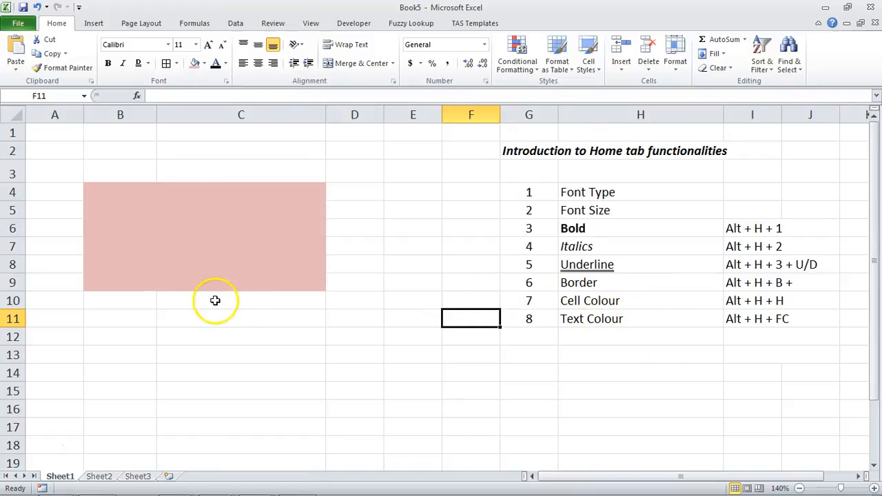
# Set the font color of "Sample Text" in cell B11 to standard red.
pyautogui.click(139, 318)
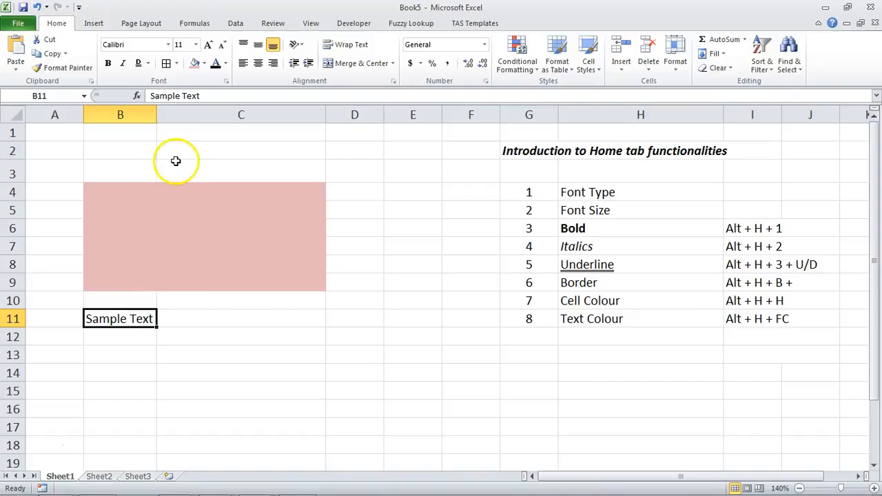
pyautogui.click(225, 63)
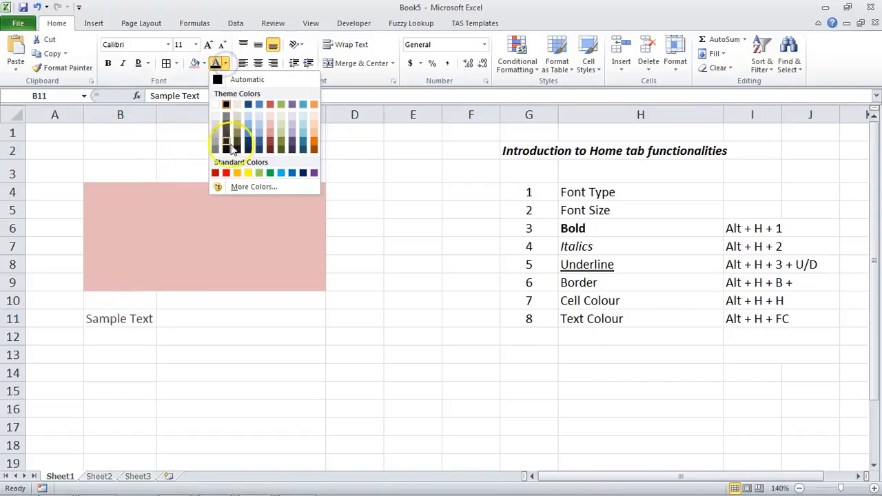
pyautogui.click(226, 173)
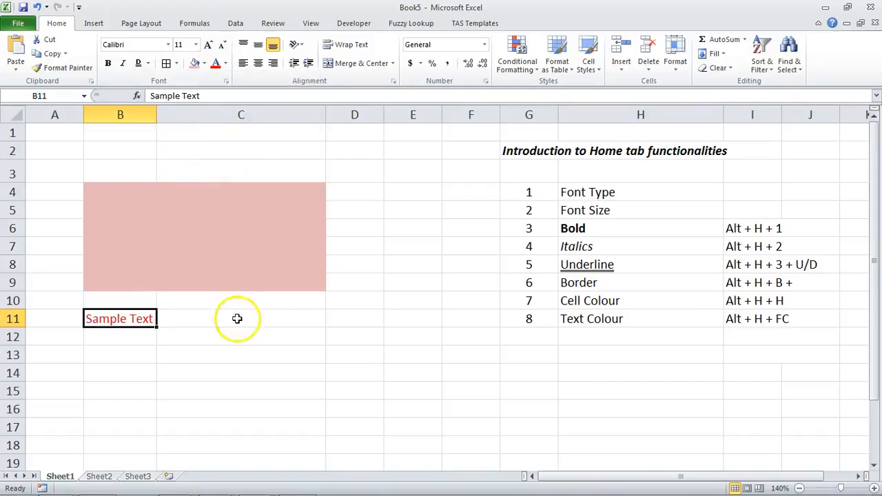
pyautogui.click(354, 318)
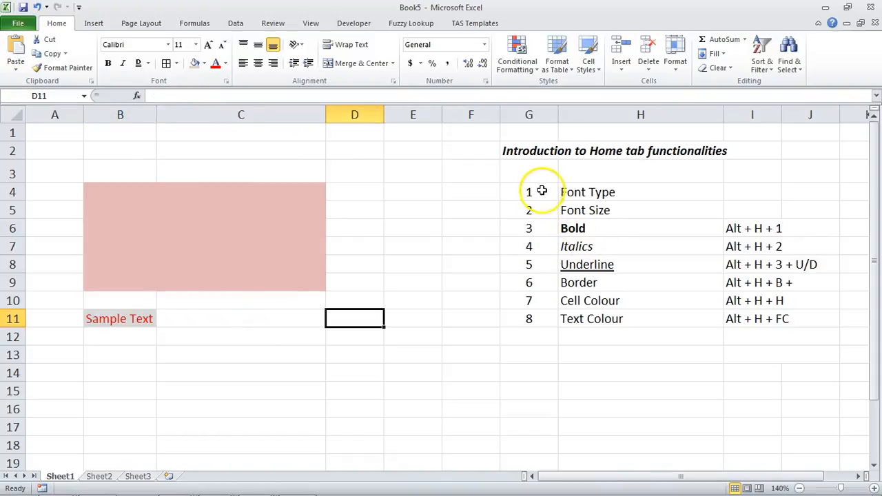
pyautogui.moveTo(586, 193); pyautogui.dragTo(736, 317)
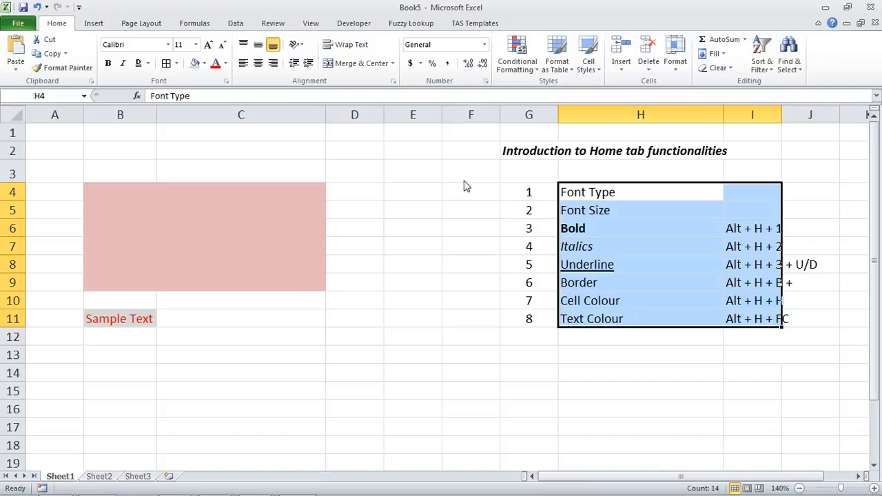
pyautogui.click(439, 191)
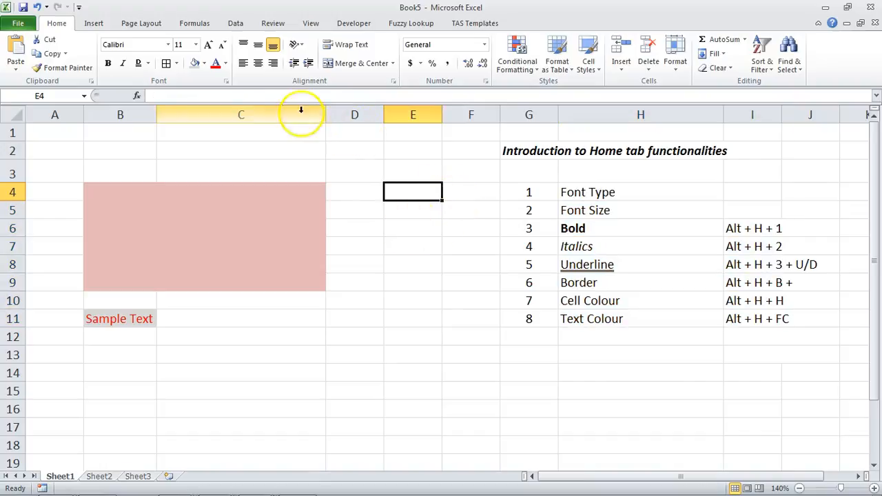